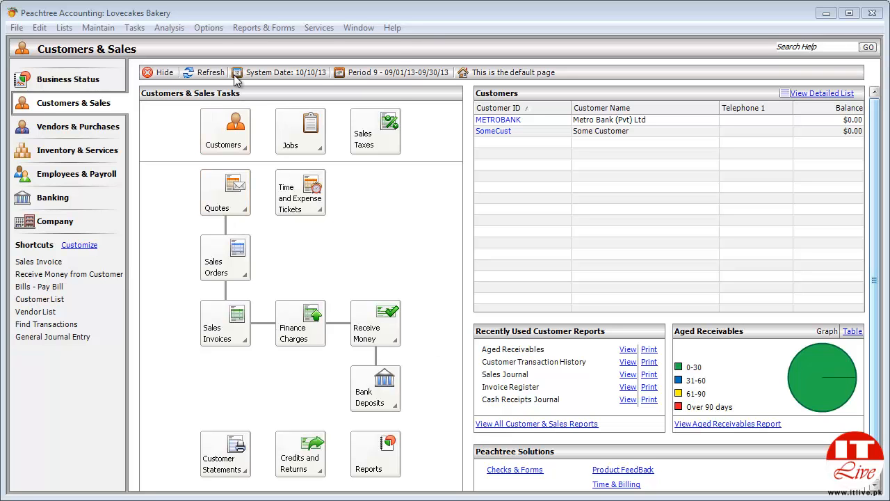
# - Open the Invoices and Packing Slips forms and select the plain Invoice form
pyautogui.click(238, 29)
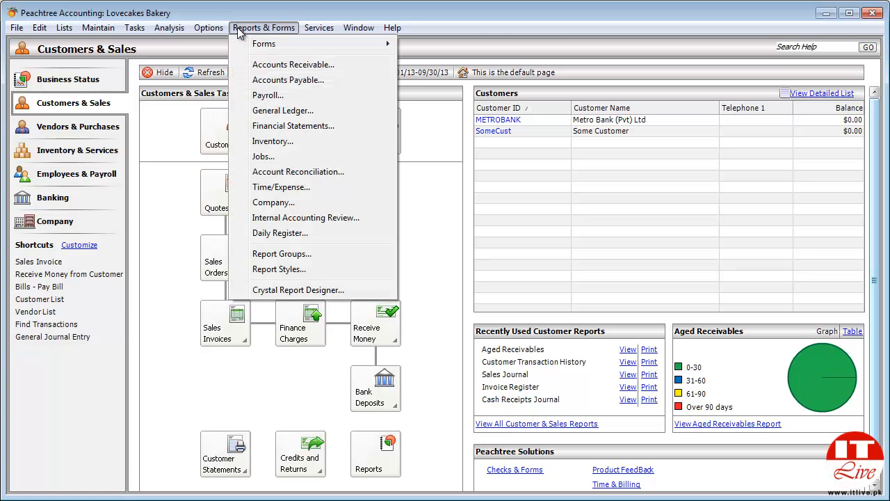
pyautogui.moveTo(247, 44)
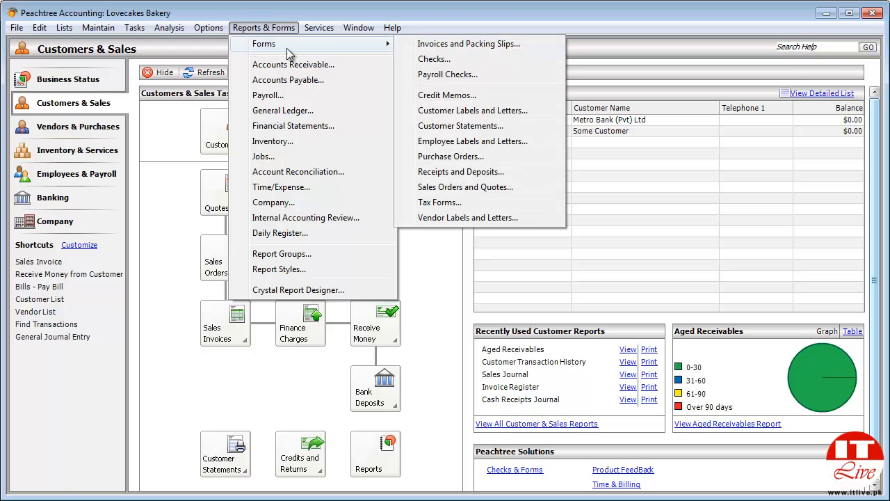
pyautogui.click(421, 47)
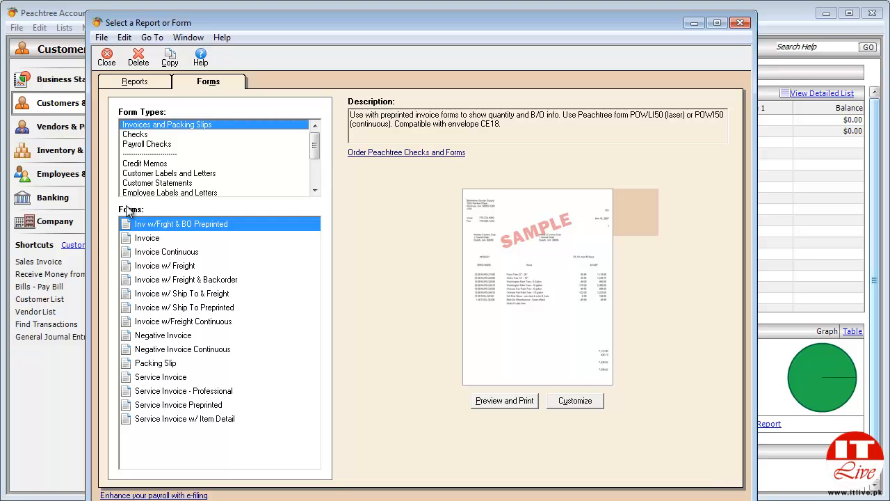
pyautogui.click(135, 239)
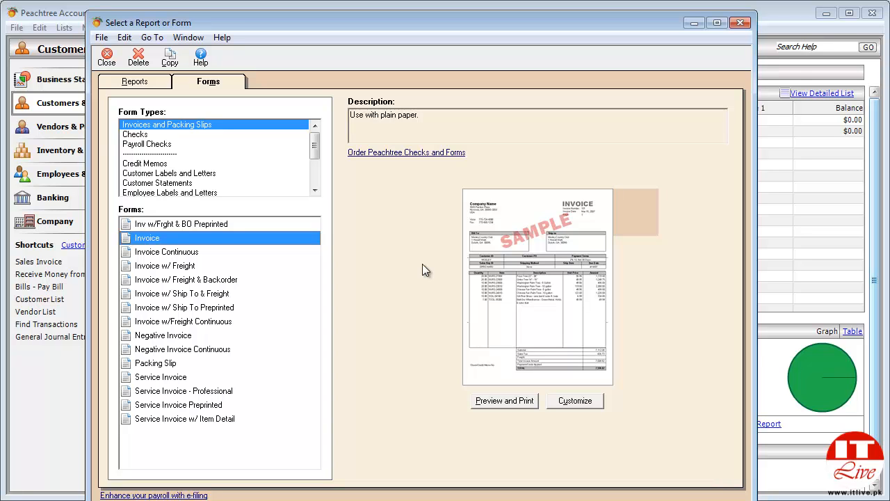
# - Save a copy of the Invoice form under the name Invoice-DUPLICATE
pyautogui.rightClick(173, 240)
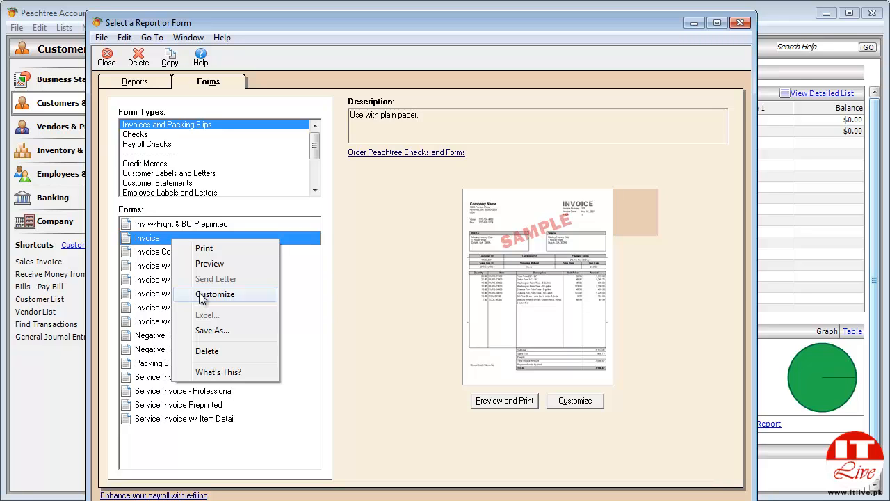
pyautogui.click(203, 332)
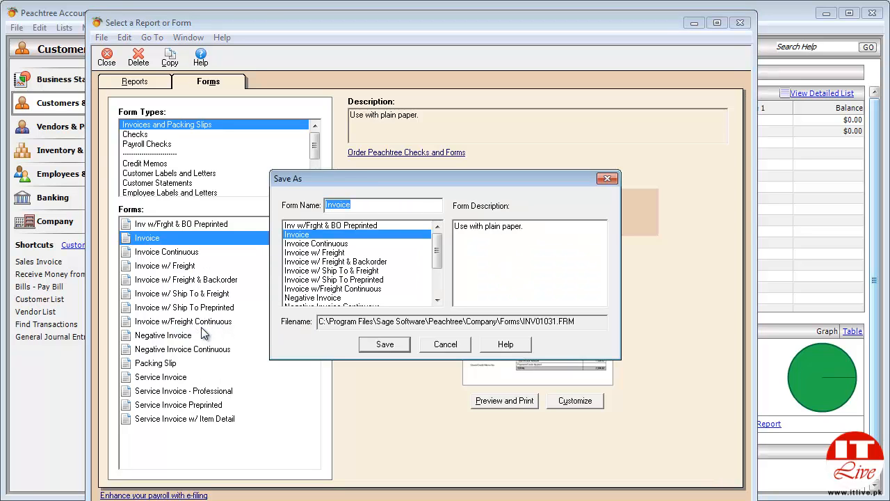
pyautogui.click(395, 205)
pyautogui.write('-')
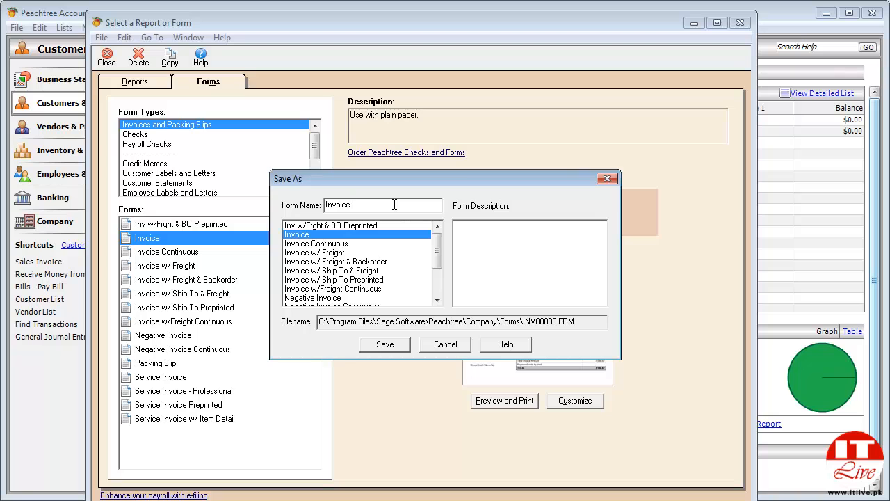
pyautogui.write('DUPLICATE')
pyautogui.moveTo(575, 323); pyautogui.dragTo(520, 324)
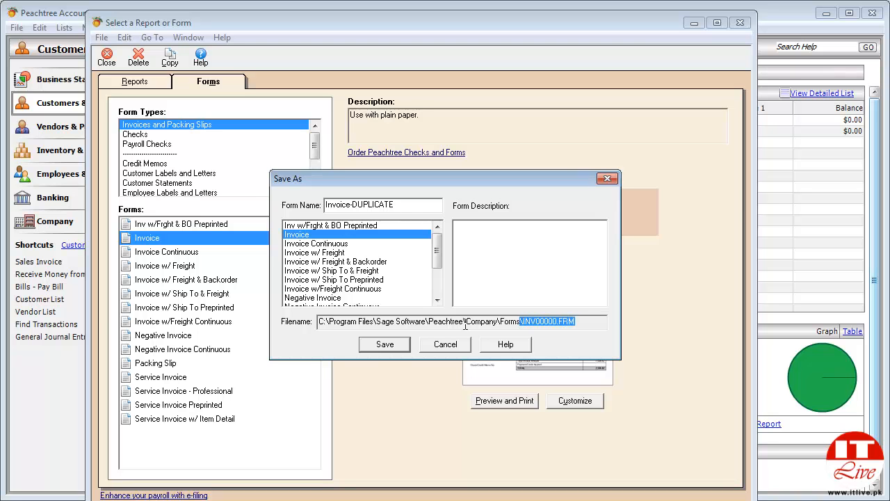
pyautogui.click(384, 345)
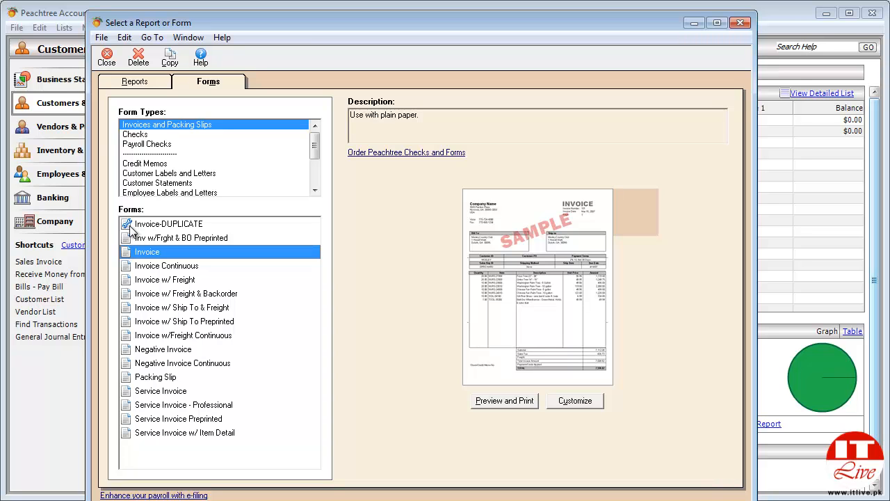
# - Open the Invoice-DUPLICATE form for customization
pyautogui.click(132, 230)
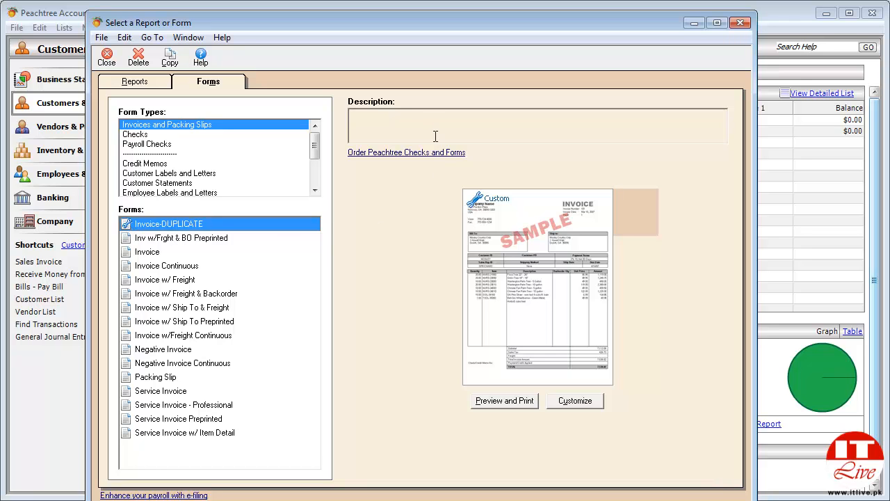
pyautogui.rightClick(190, 229)
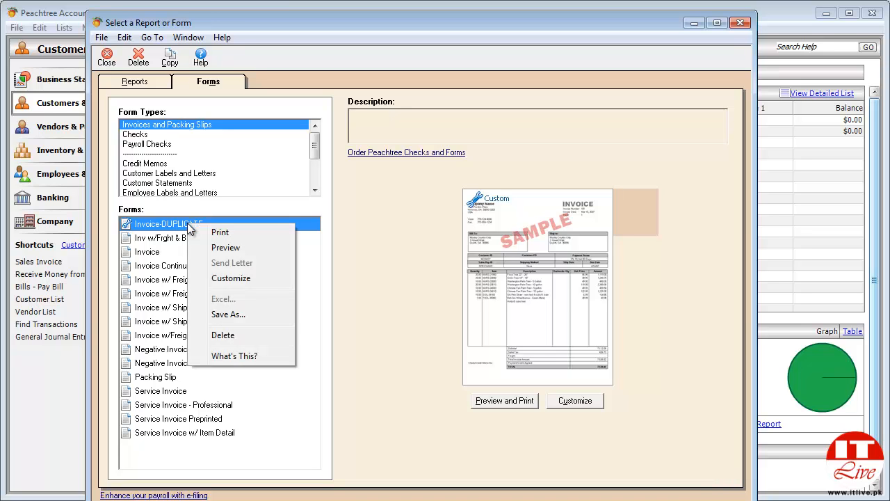
pyautogui.click(221, 279)
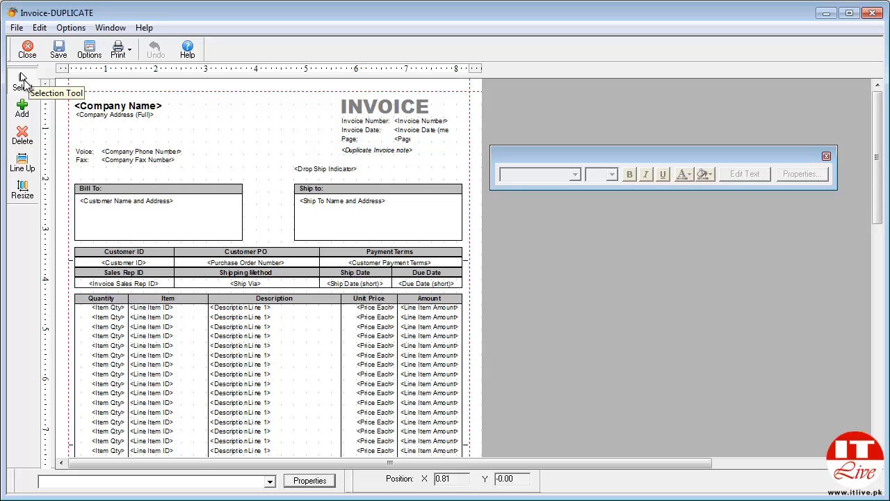
pyautogui.click(537, 154)
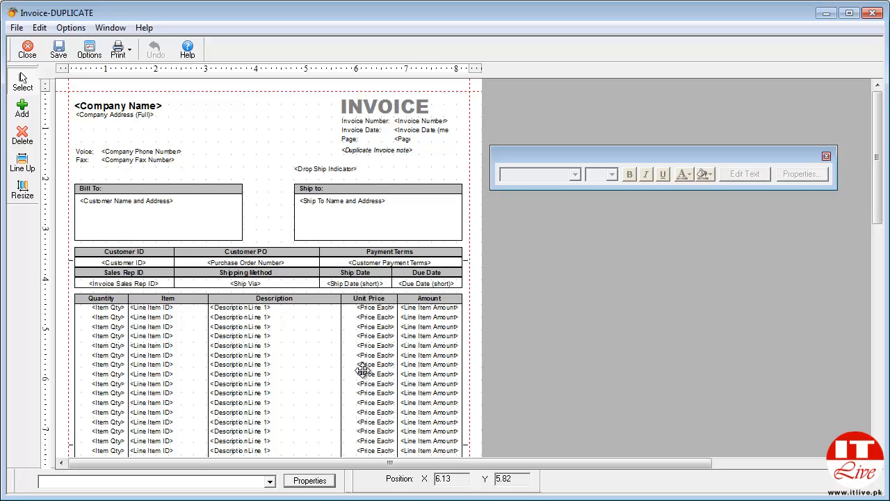
# - Hide the form designer's Main toolbar and show it again
pyautogui.rightClick(499, 232)
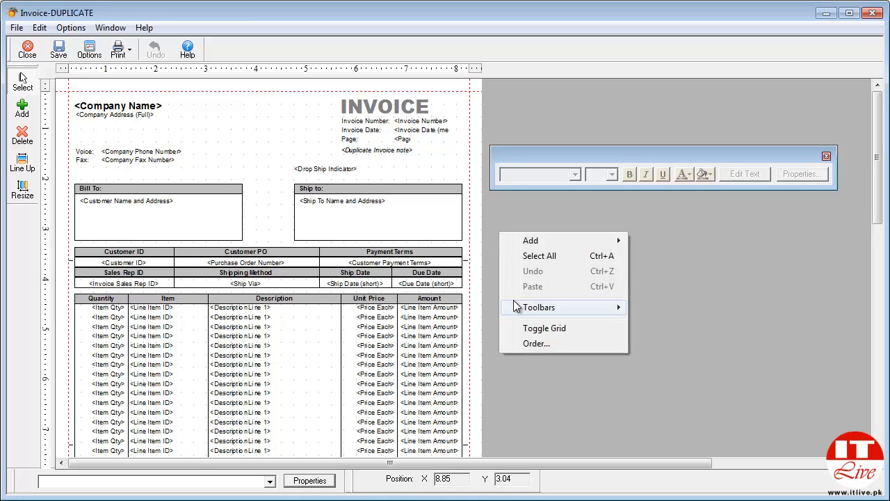
pyautogui.moveTo(515, 306)
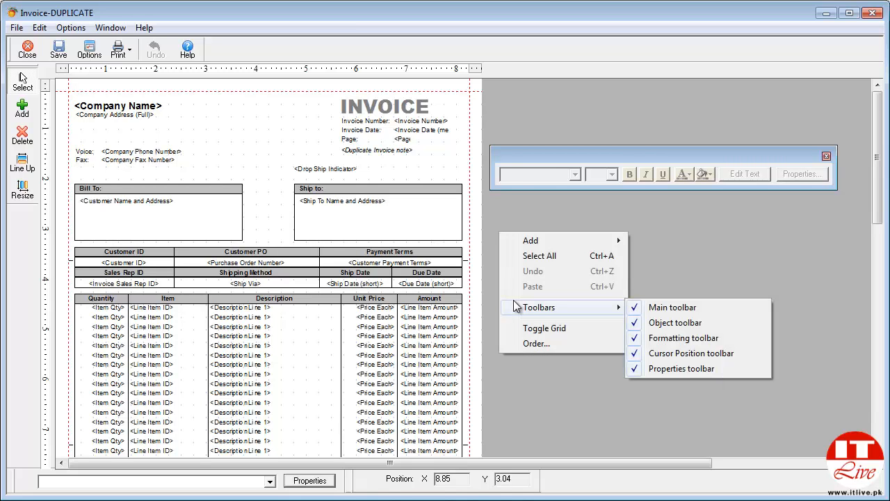
pyautogui.click(636, 309)
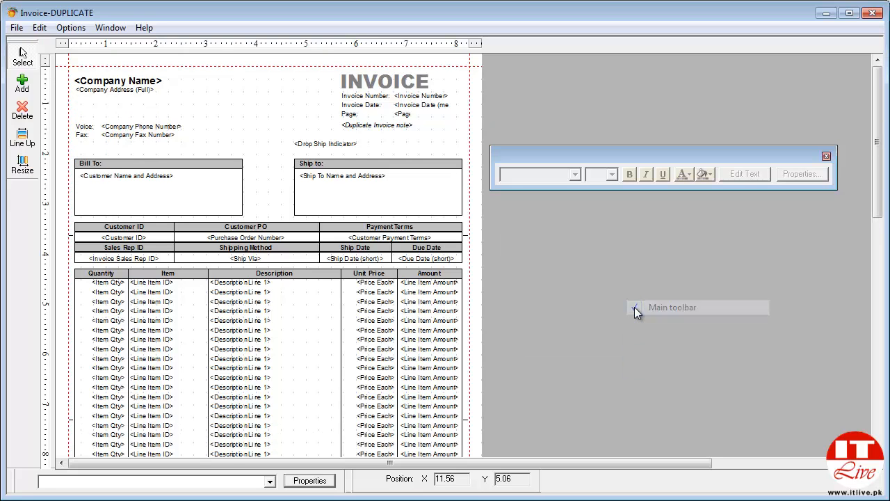
pyautogui.rightClick(551, 239)
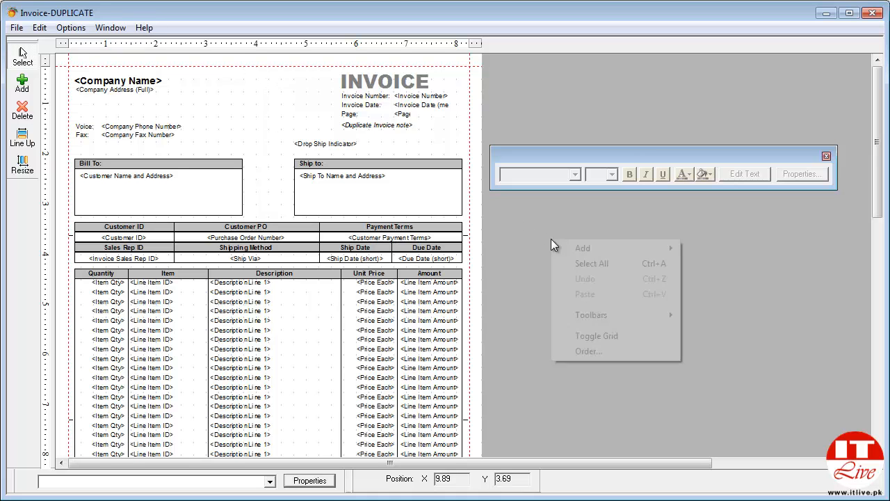
pyautogui.moveTo(599, 316)
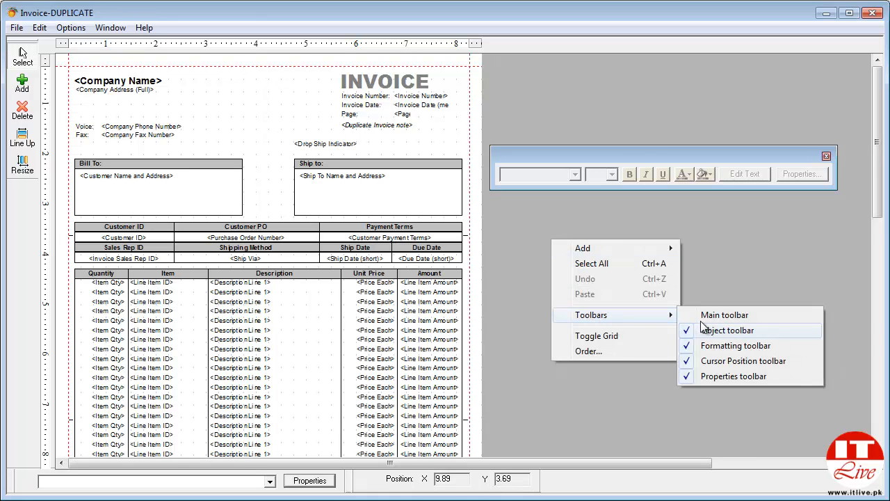
pyautogui.click(705, 317)
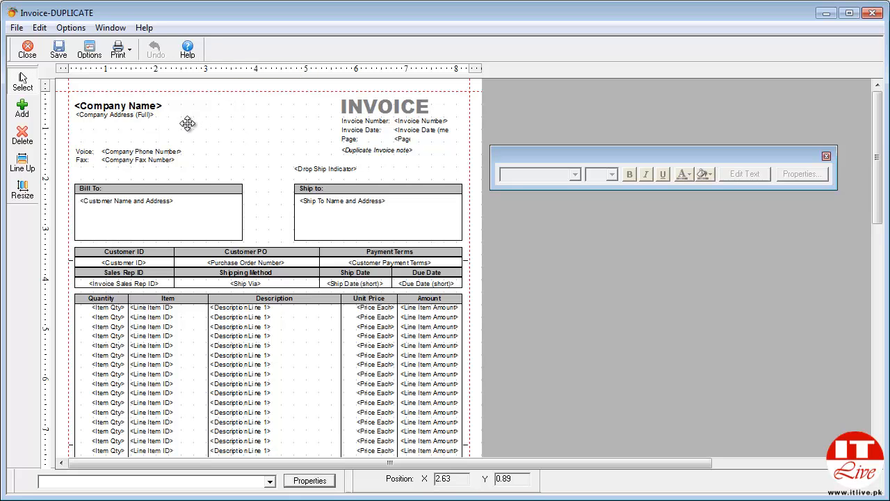
# - Examine the invoice header objects one by one: the title, Bill To shape, company name, address, phone and fax fields
pyautogui.click(361, 103)
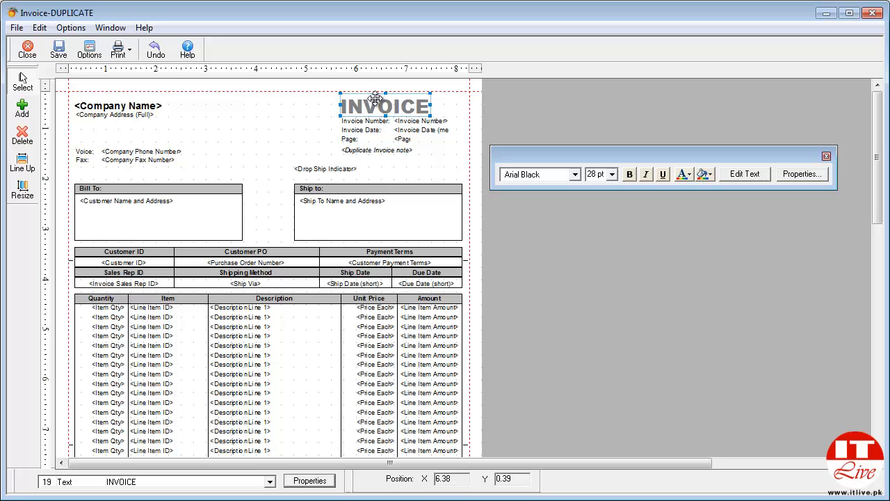
pyautogui.click(217, 188)
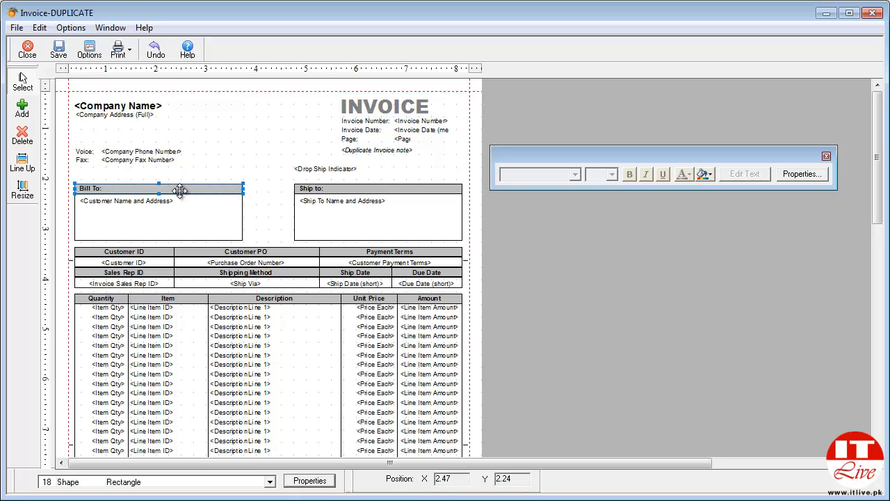
pyautogui.click(118, 150)
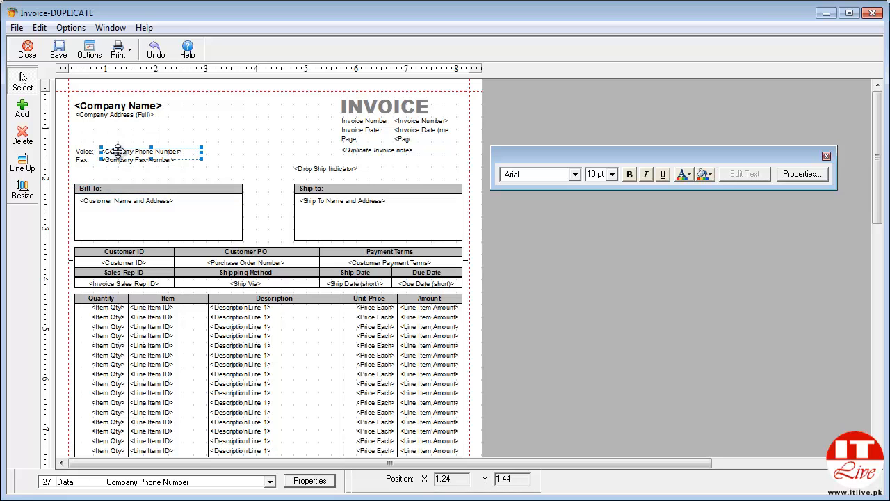
pyautogui.click(112, 106)
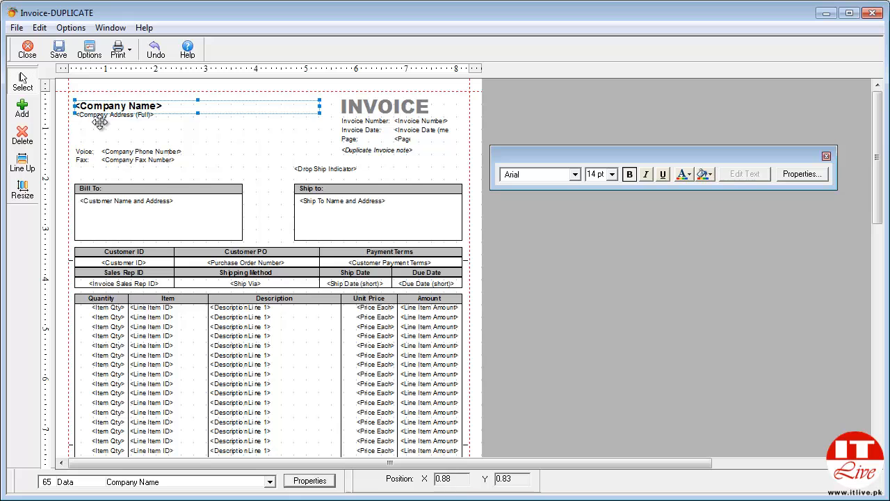
pyautogui.click(98, 130)
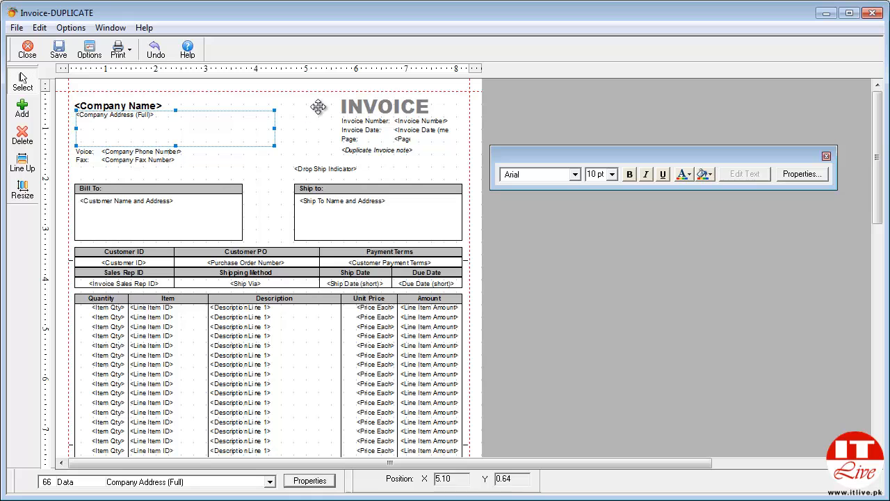
pyautogui.click(353, 106)
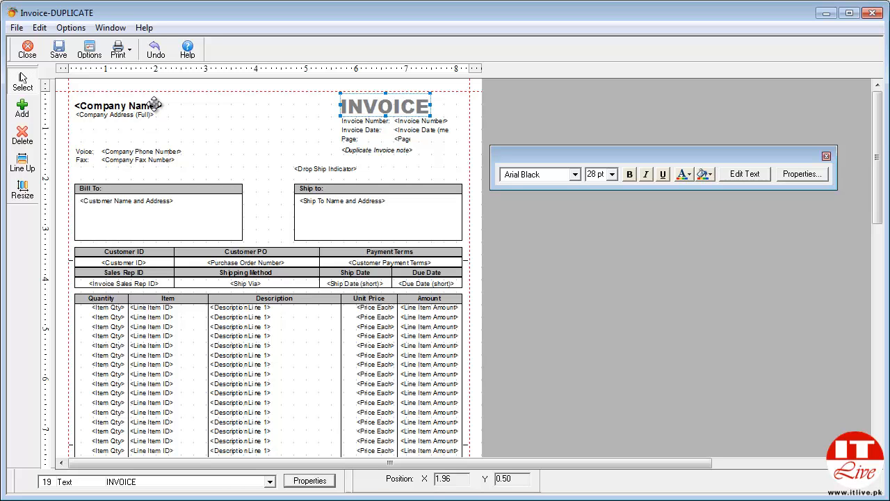
pyautogui.click(114, 121)
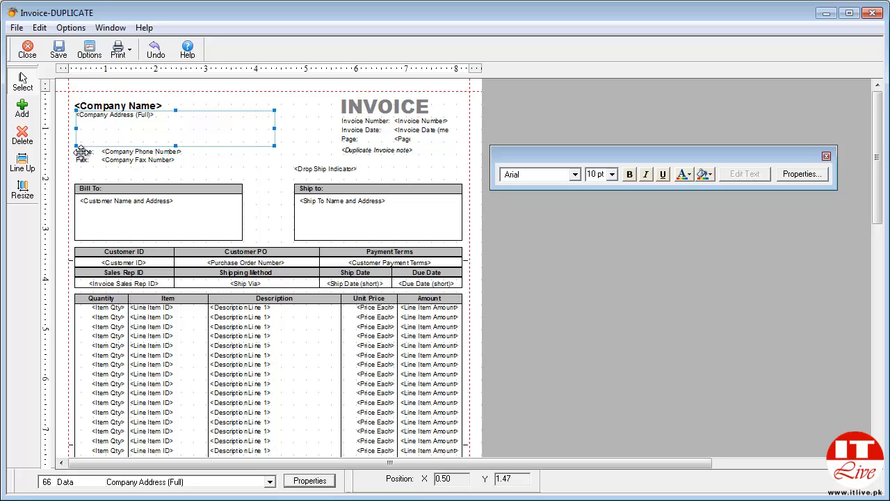
pyautogui.click(137, 151)
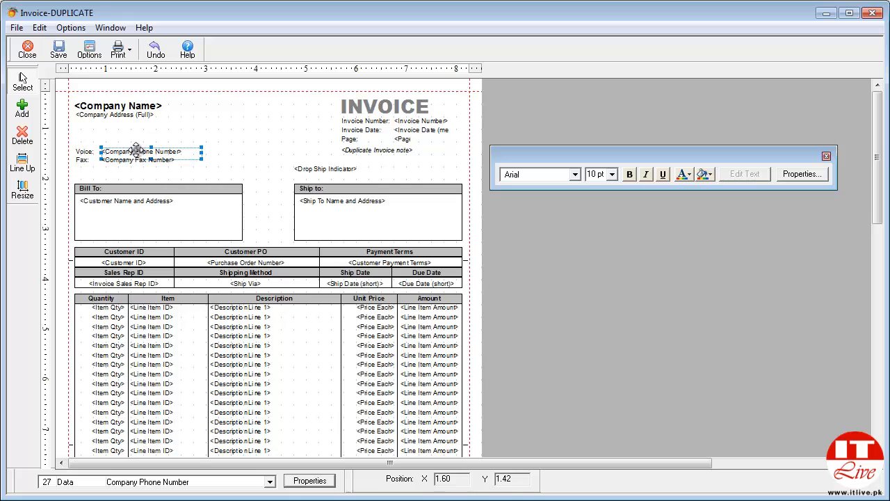
pyautogui.click(78, 165)
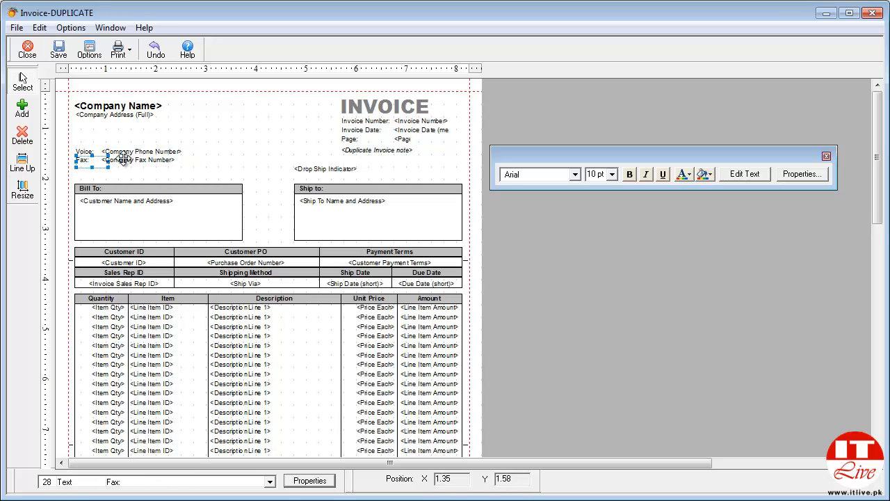
pyautogui.click(123, 159)
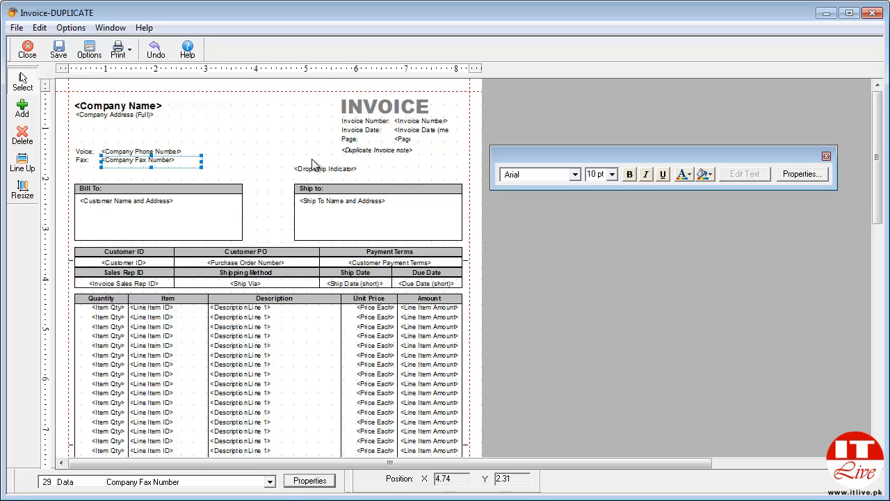
# - Change the INVOICE title text to CUSTOMER INVOICE and resize its text box to hold the title on a single line
pyautogui.click(354, 105)
pyautogui.rightClick(354, 106)
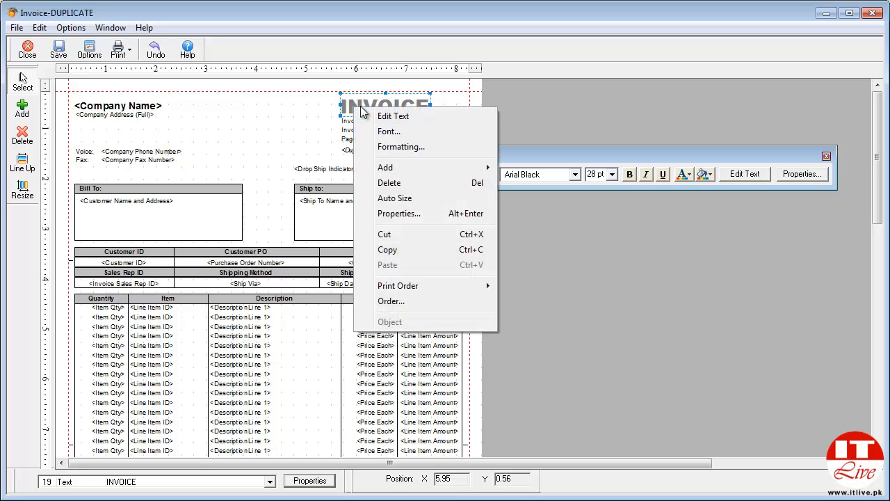
pyautogui.click(351, 106)
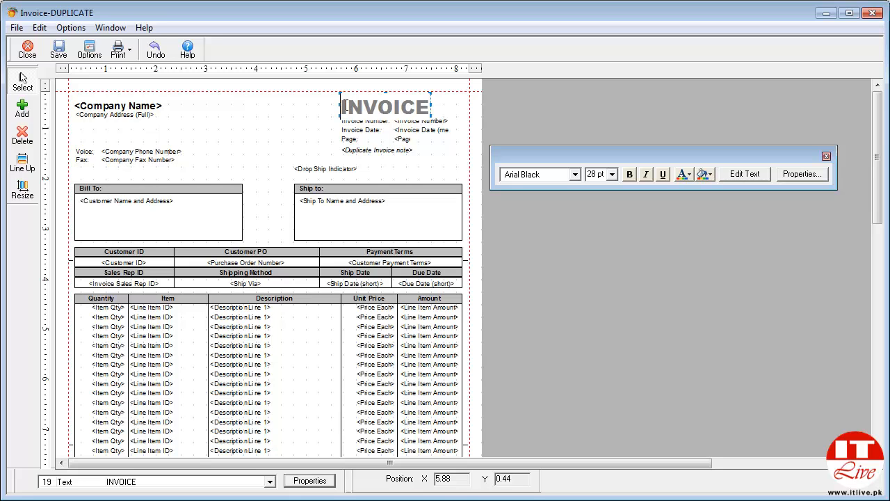
pyautogui.write('CUStoM')
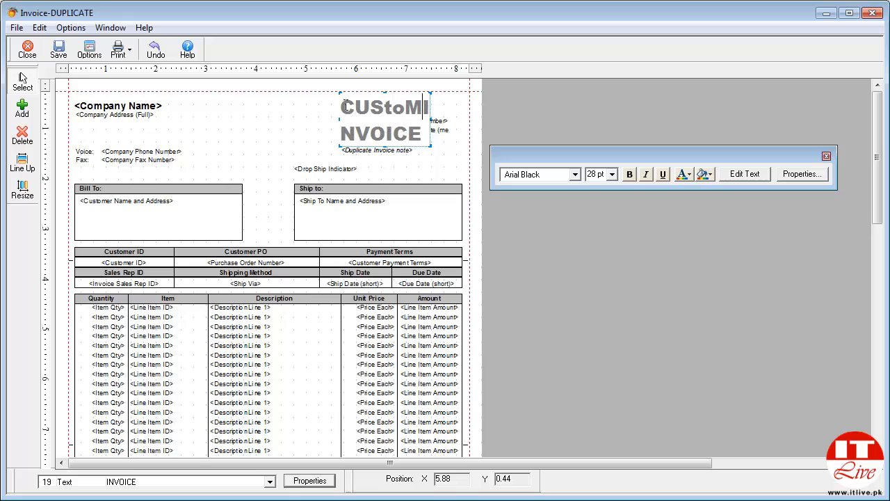
pyautogui.press('BackSpace')
pyautogui.press('BackSpace')
pyautogui.press('BackSpace')
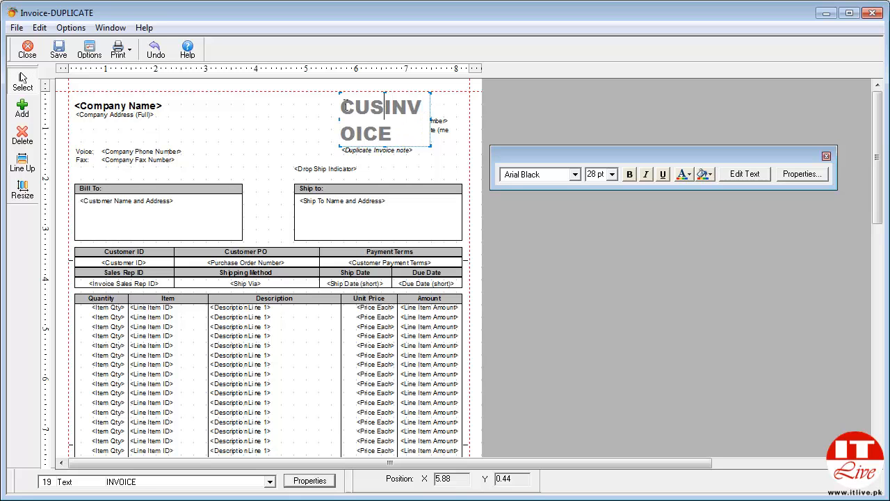
pyautogui.write('TOE')
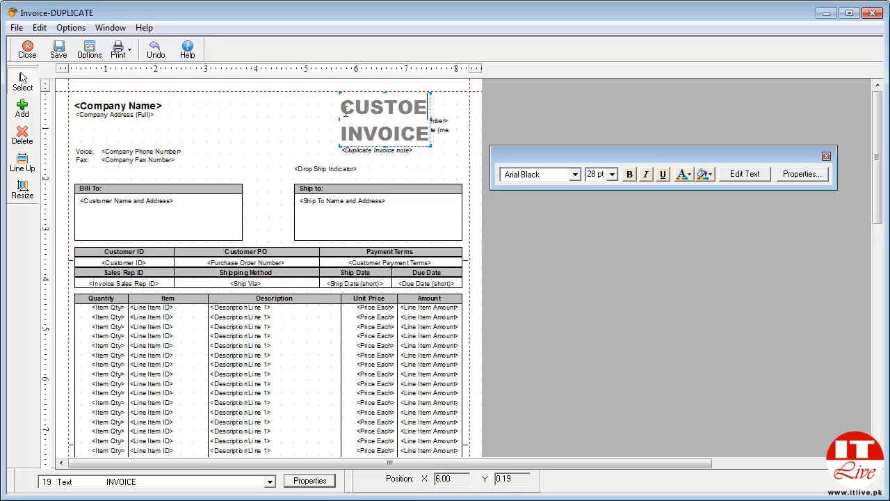
pyautogui.moveTo(339, 120); pyautogui.dragTo(248, 119)
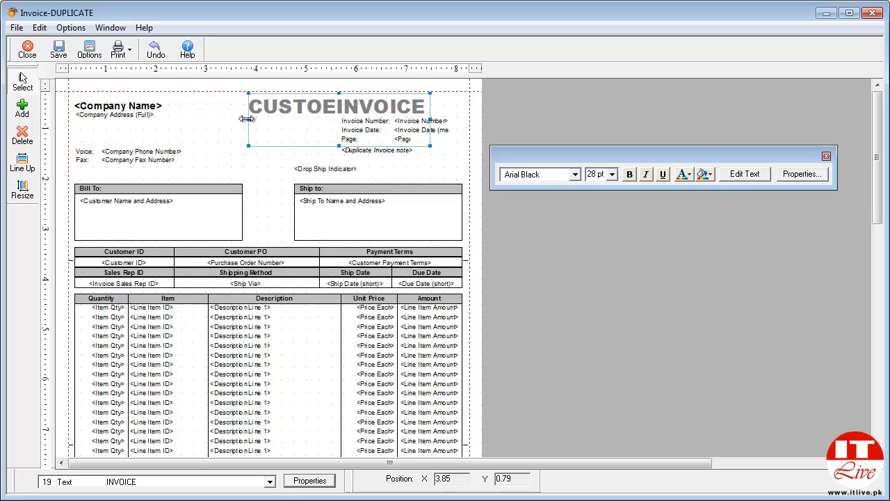
pyautogui.click(334, 103)
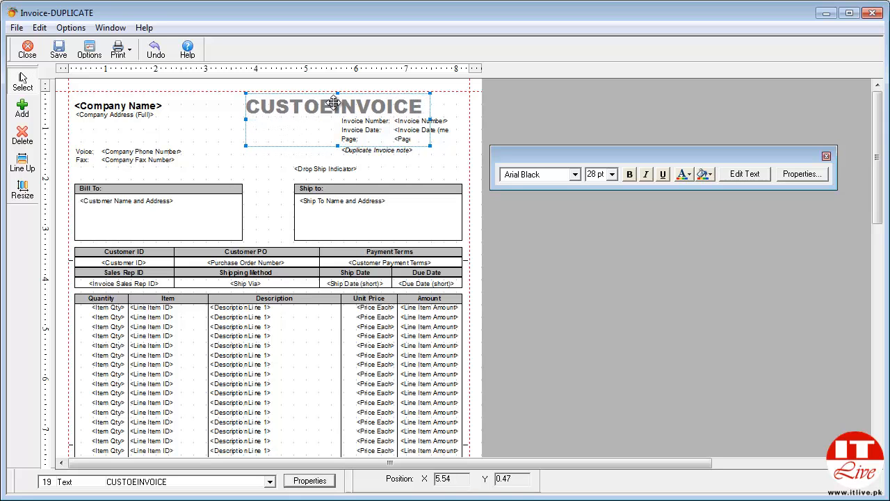
pyautogui.doubleClick(334, 103)
pyautogui.press('BackSpace')
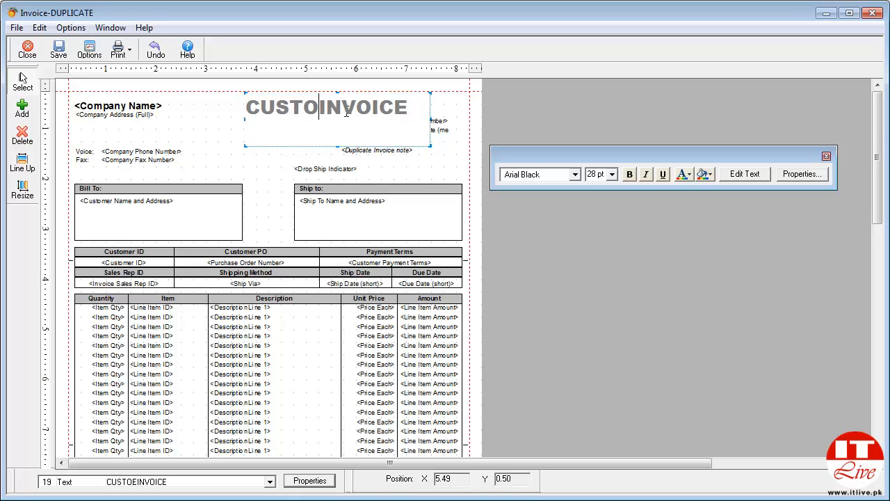
pyautogui.write('MER')
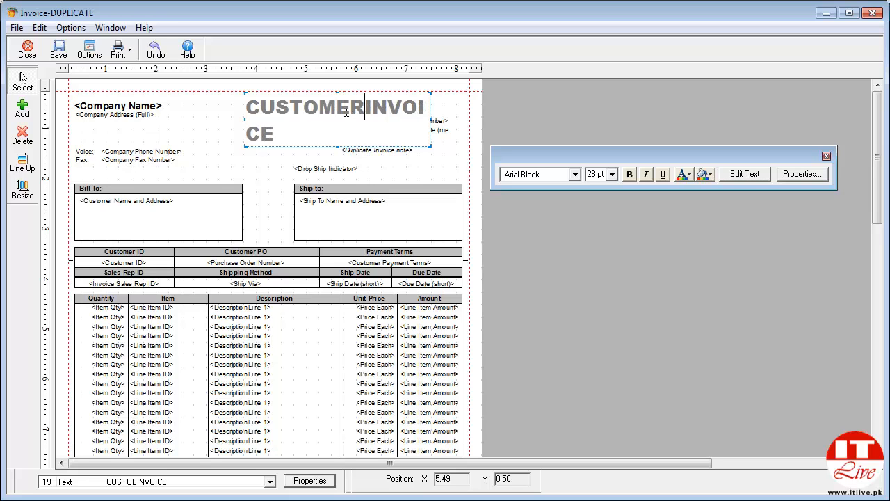
pyautogui.moveTo(432, 121); pyautogui.dragTo(469, 123)
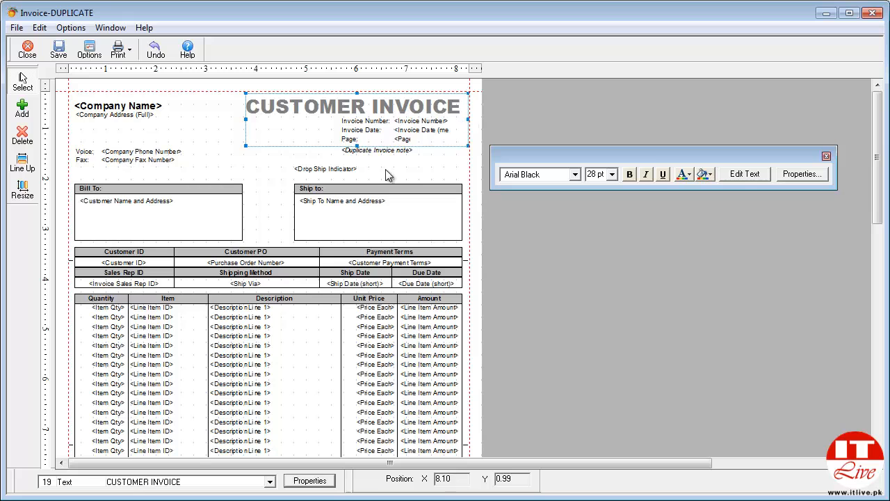
pyautogui.moveTo(357, 145); pyautogui.dragTo(357, 117)
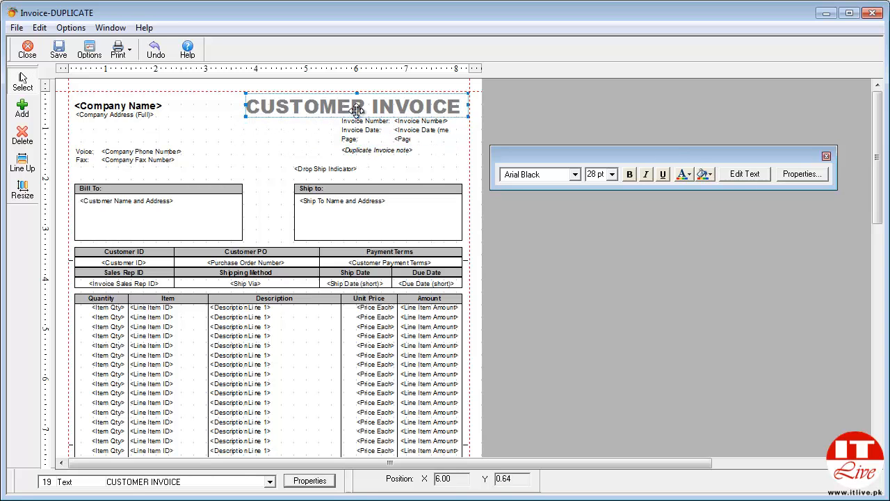
# - Color the CUSTOMER INVOICE title red and set its font size to 24 pt
pyautogui.click(685, 175)
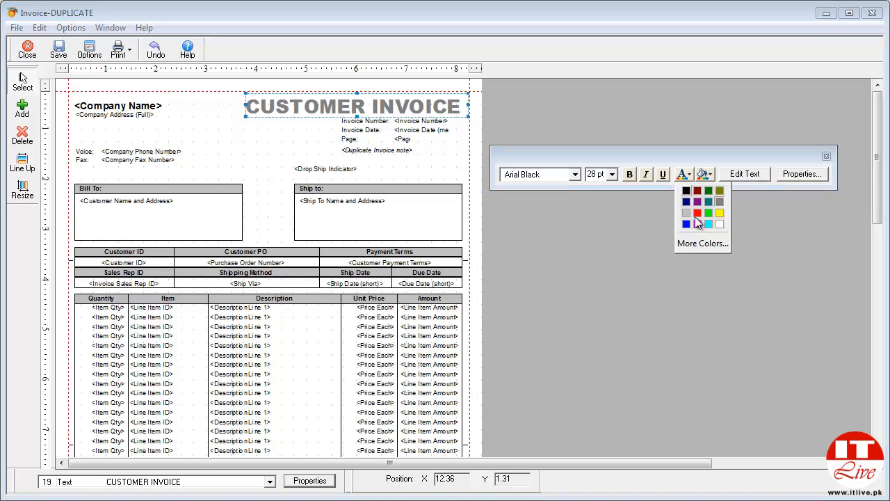
pyautogui.click(697, 212)
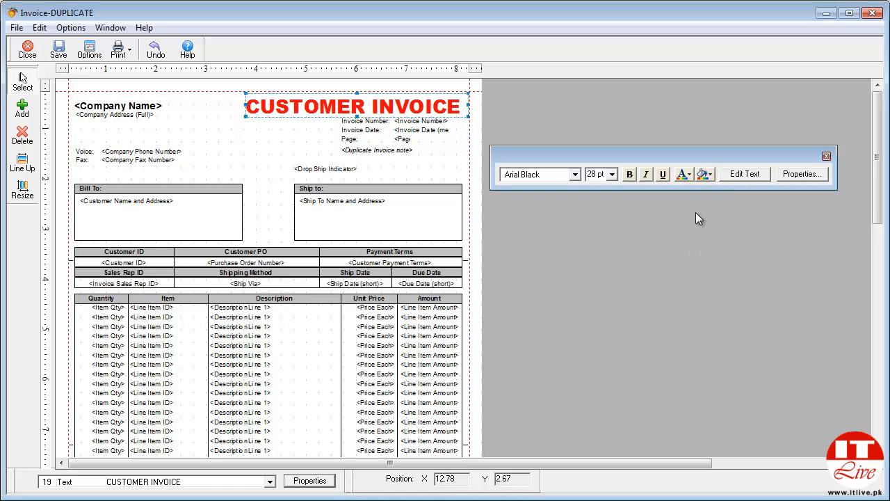
pyautogui.click(612, 176)
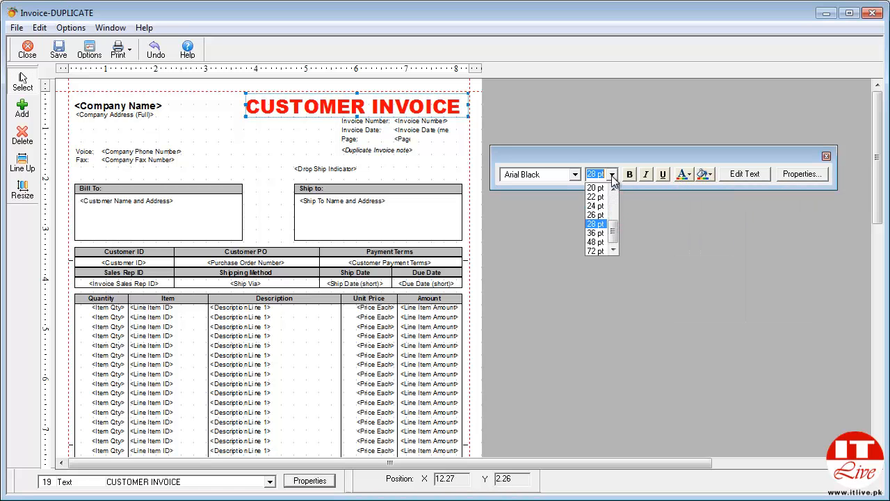
pyautogui.click(598, 208)
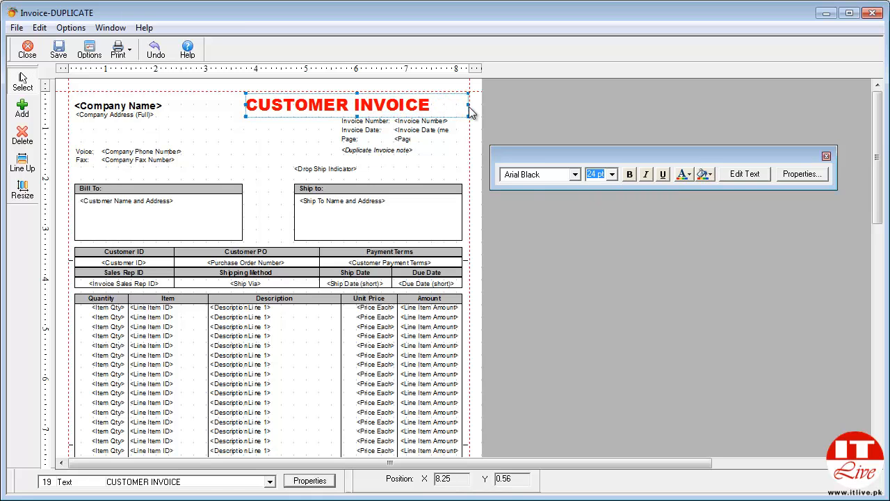
# - Narrow the title's text box to fit its text and move it against the form's right margin
pyautogui.moveTo(466, 105); pyautogui.dragTo(431, 106)
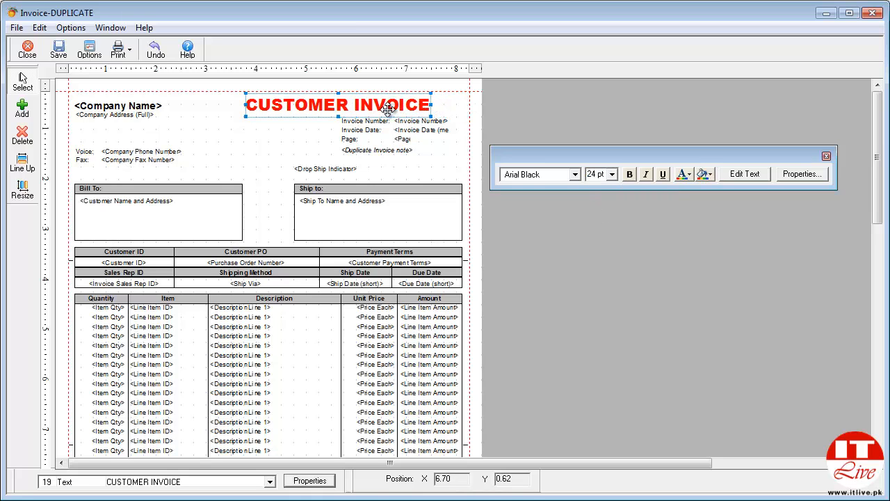
pyautogui.moveTo(369, 105); pyautogui.dragTo(406, 107)
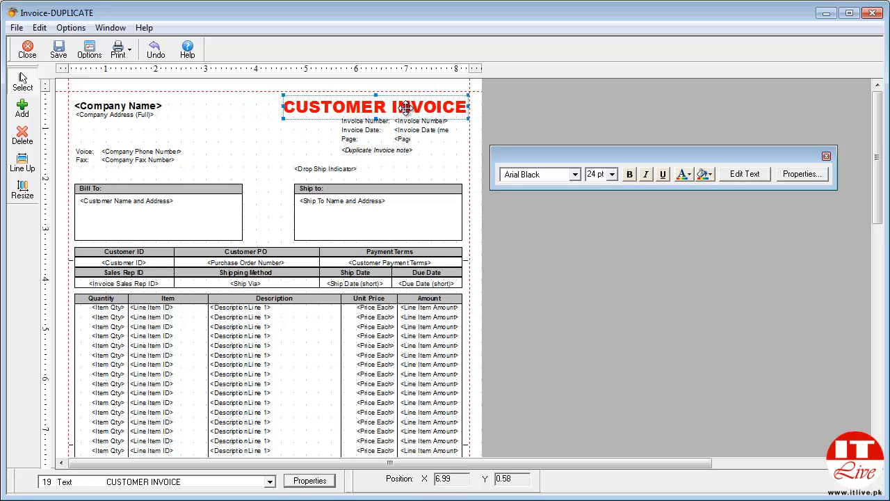
pyautogui.click(405, 107)
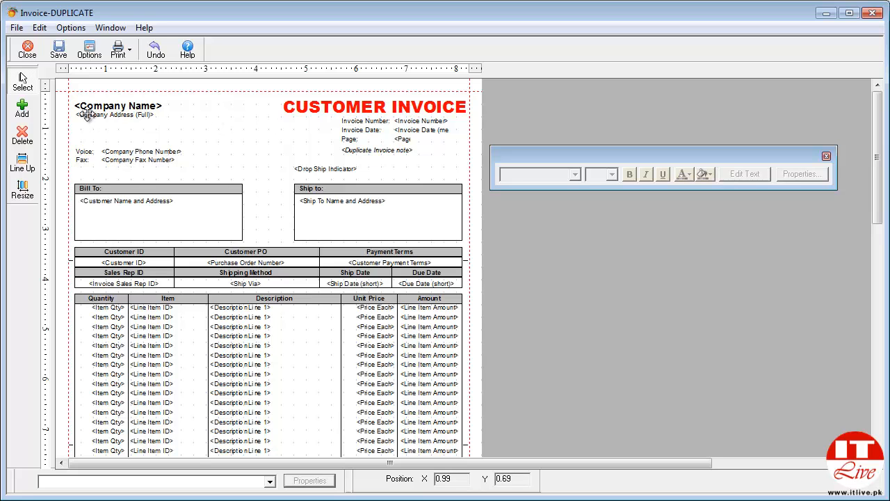
# - Add an ellipse about 0.89 in wide and 0.85 in high between the company name and the CUSTOMER INVOICE title
pyautogui.click(23, 113)
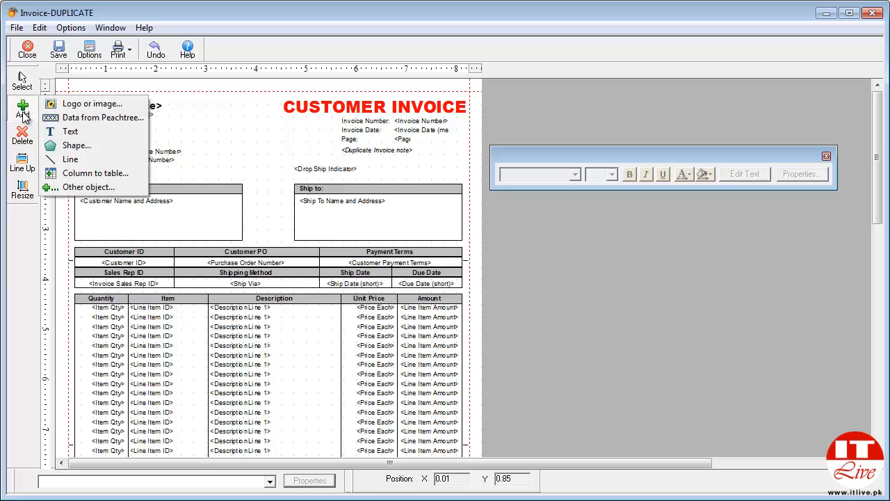
pyautogui.click(69, 146)
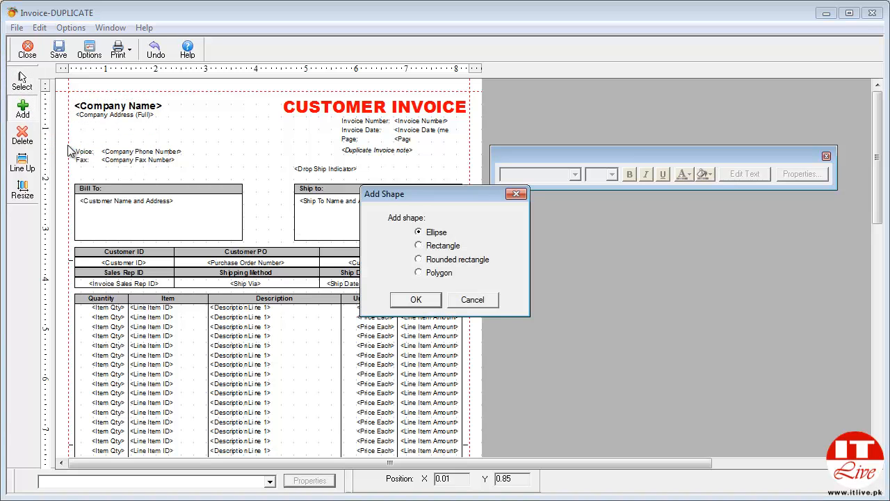
pyautogui.click(414, 301)
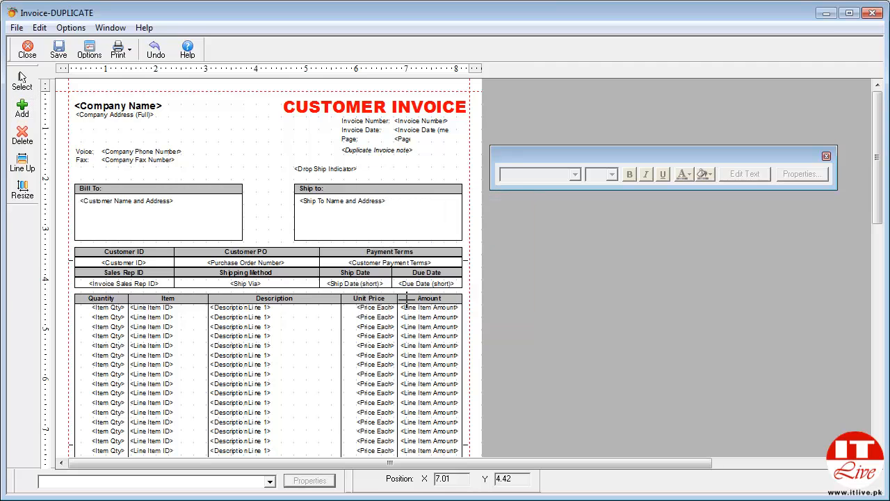
pyautogui.moveTo(217, 120); pyautogui.dragTo(259, 163)
pyautogui.moveTo(229, 131); pyautogui.dragTo(246, 114)
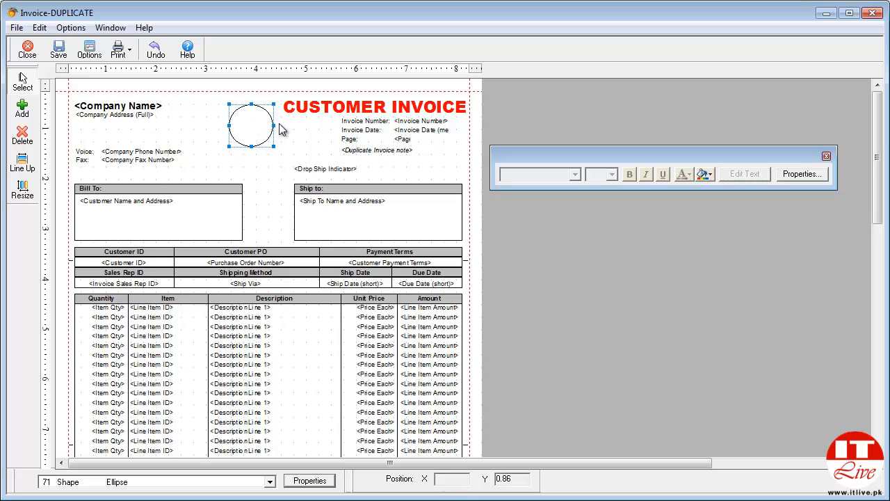
# - Set the ellipse's border thickness to 5 and its fill color to bright pink, then deselect it
pyautogui.rightClick(256, 122)
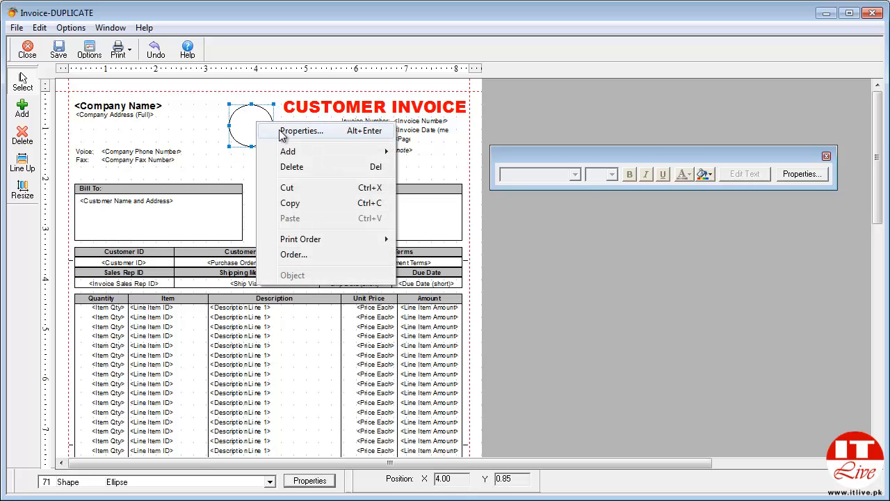
pyautogui.click(282, 132)
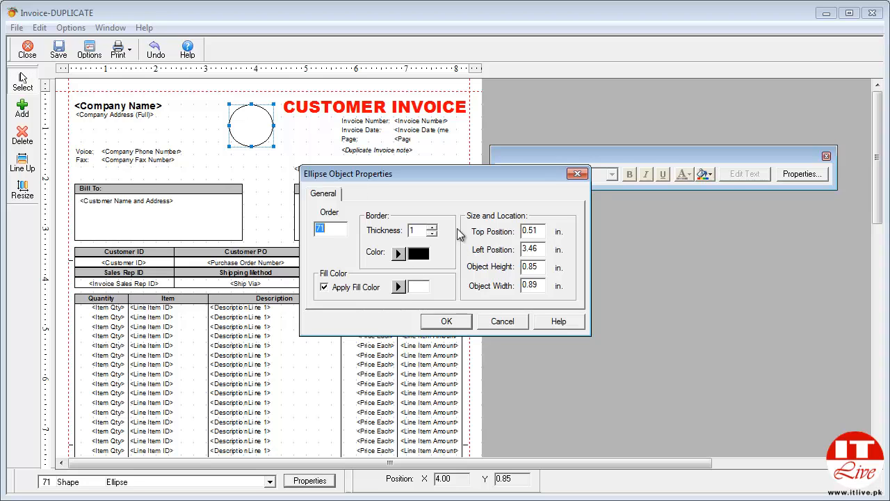
pyautogui.click(432, 227)
pyautogui.click(432, 227)
pyautogui.click(432, 227)
pyautogui.click(432, 227)
pyautogui.click(399, 287)
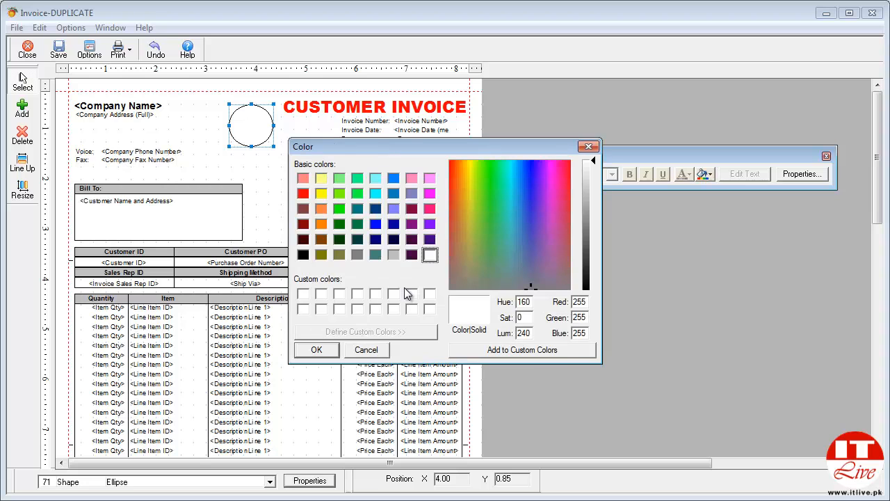
pyautogui.click(429, 207)
pyautogui.click(317, 350)
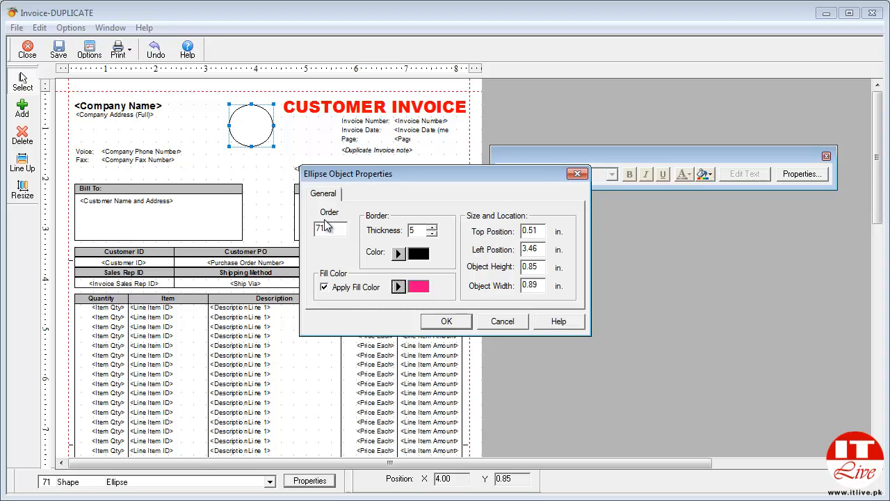
pyautogui.click(424, 320)
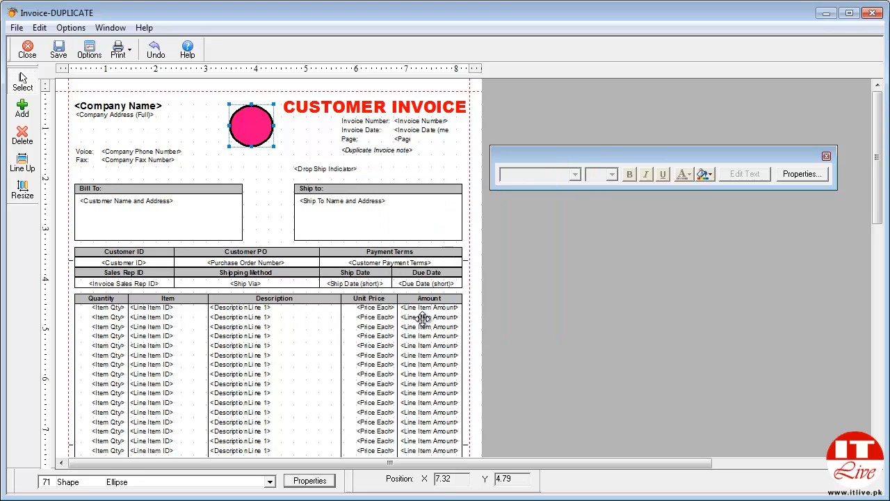
pyautogui.click(263, 185)
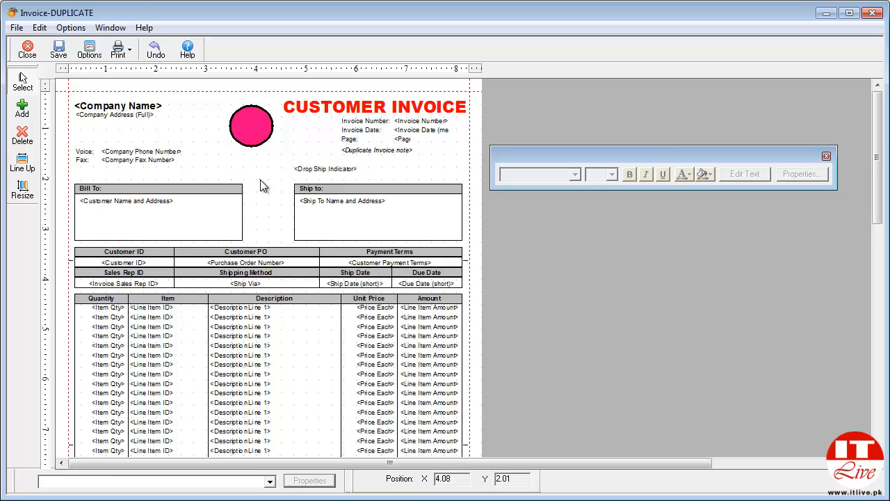
# - Save the customized form under the name Invoice-DUPLICATE
pyautogui.click(60, 51)
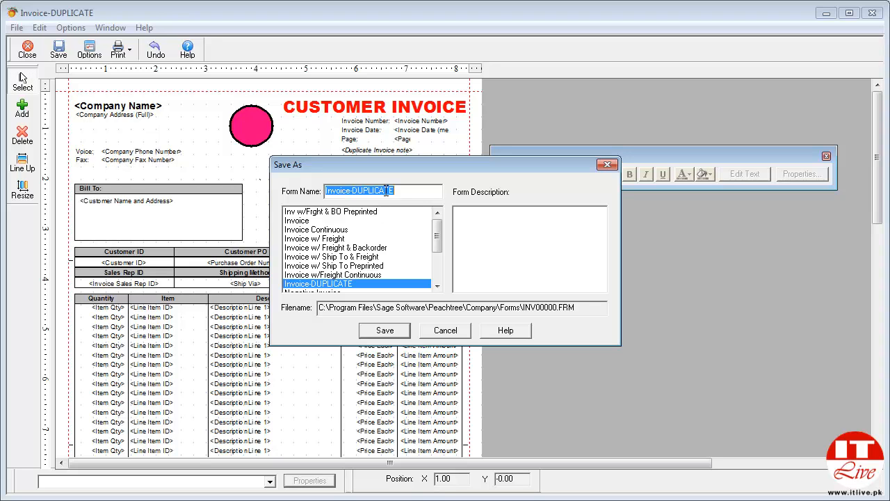
pyautogui.click(377, 328)
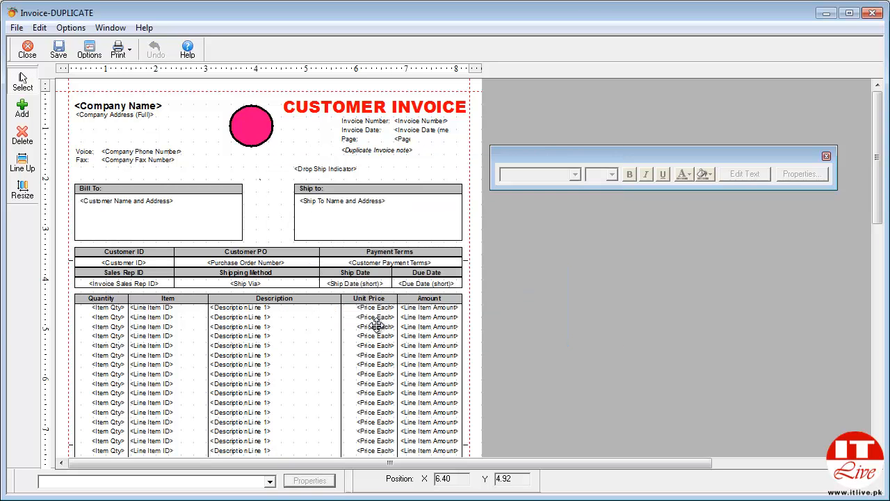